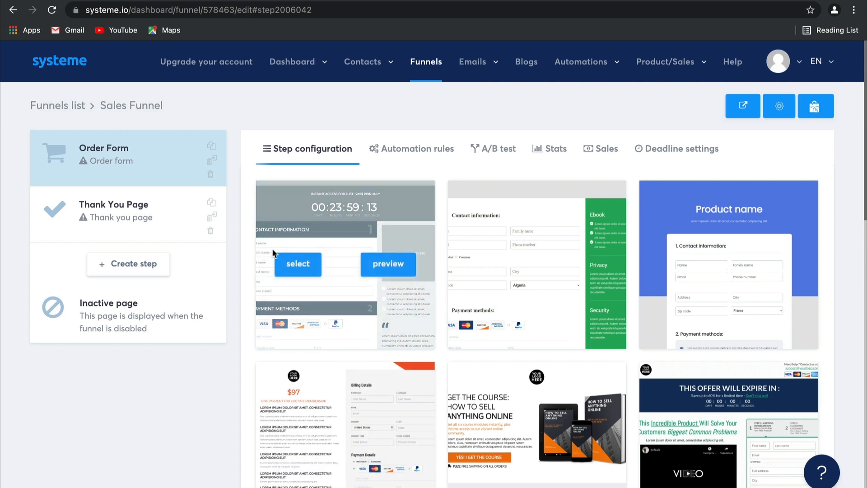
Choose a page template for the Order Form step and another for the Thank You Page step.
scroll(691, 334, "down", 1)
scroll(691, 336, "down", 10)
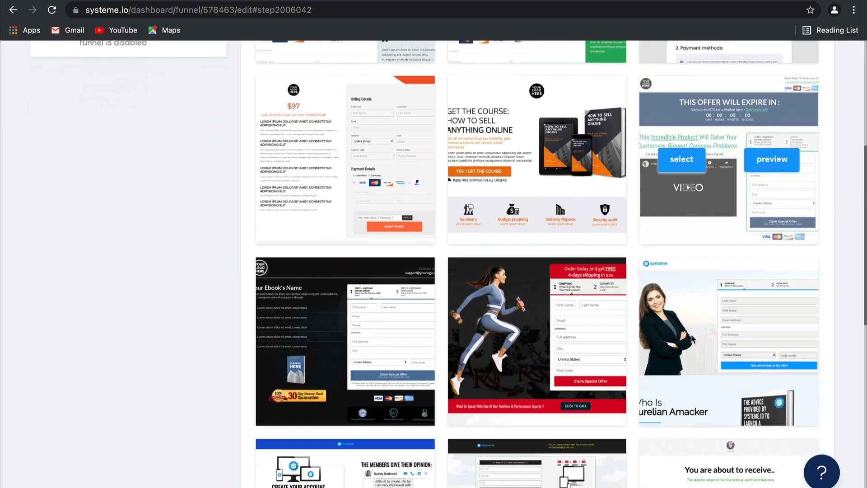
scroll(692, 337, "down", 1)
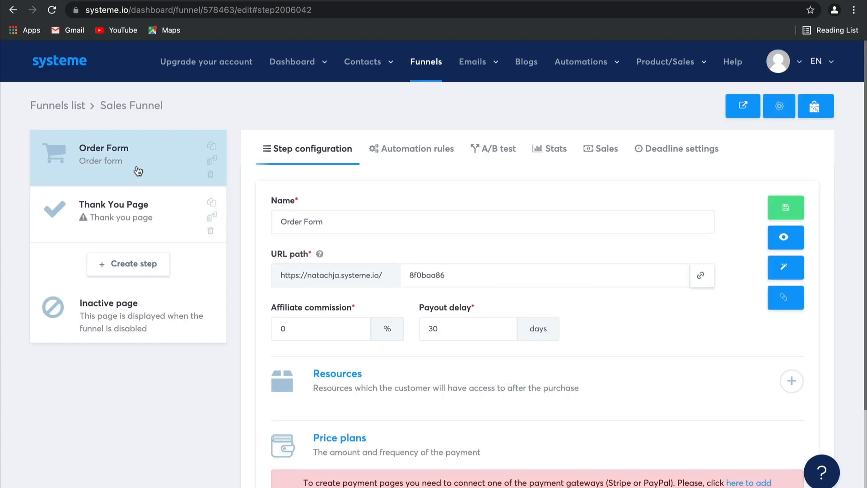
left_click(206, 230)
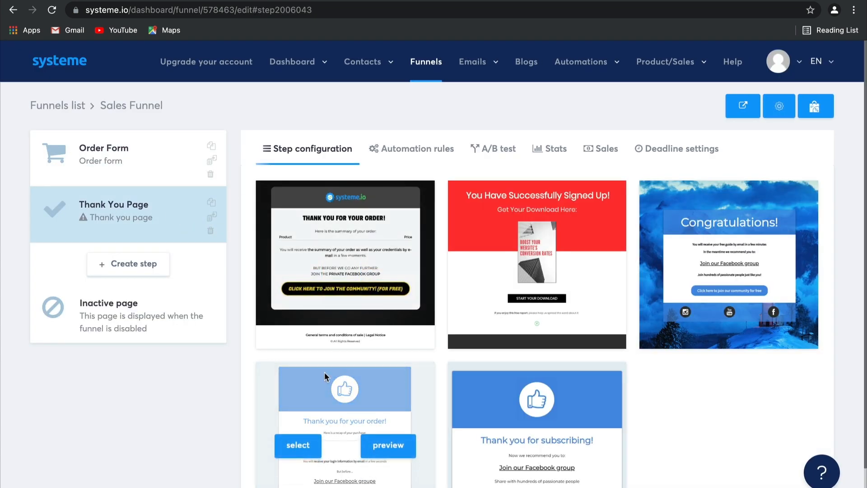
scroll(325, 375, "down", 1)
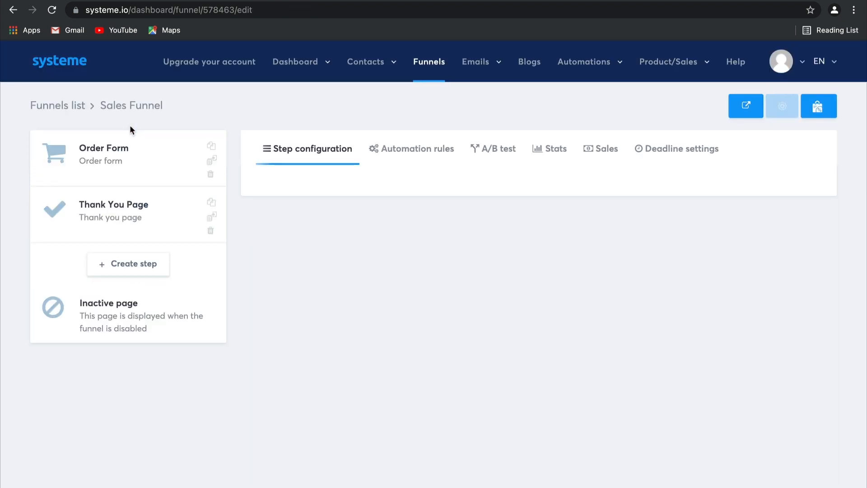
Examine the Order Form step's configuration, including its resources, price plans and coupons, and the account options for settings.
left_click(145, 170)
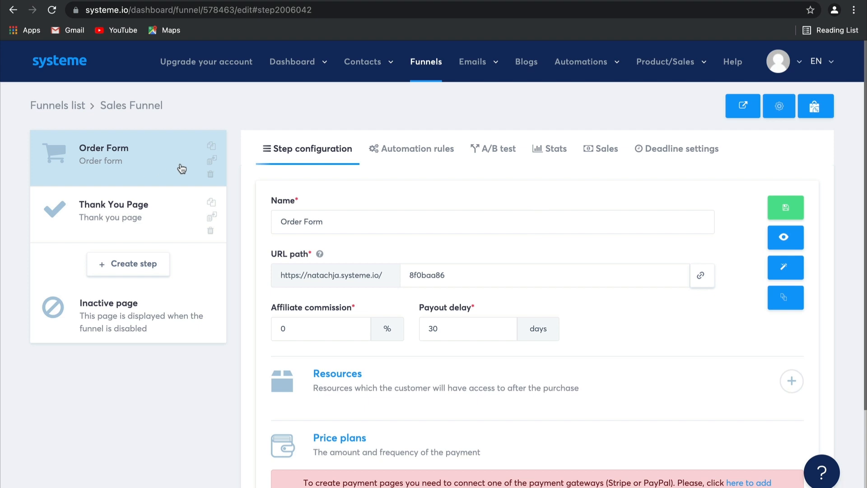
scroll(590, 402, "down", 2)
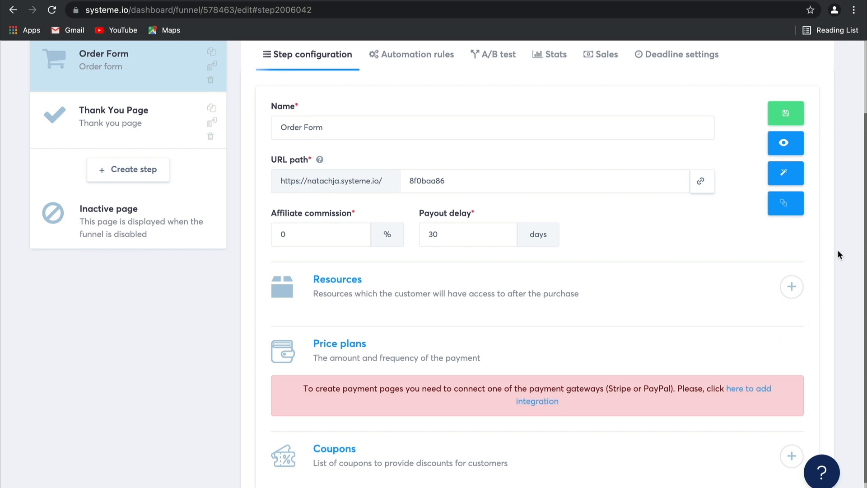
scroll(817, 171, "up", 2)
left_click(797, 58)
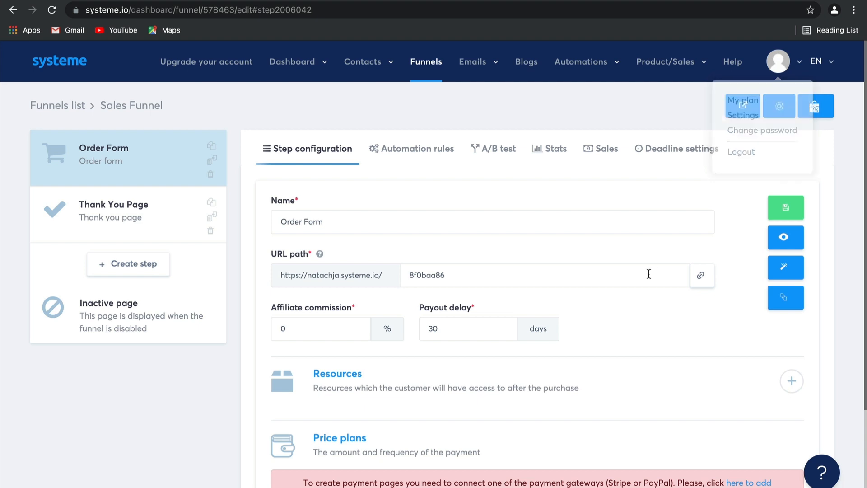
scroll(680, 334, "down", 3)
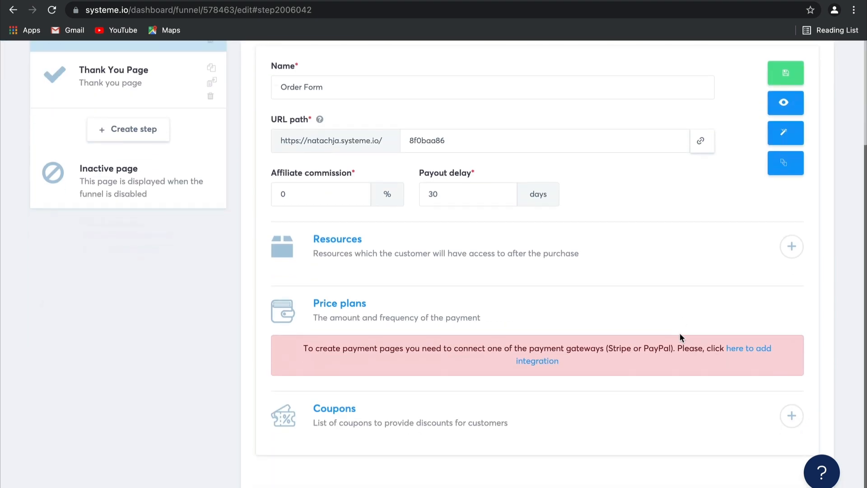
scroll(680, 334, "up", 3)
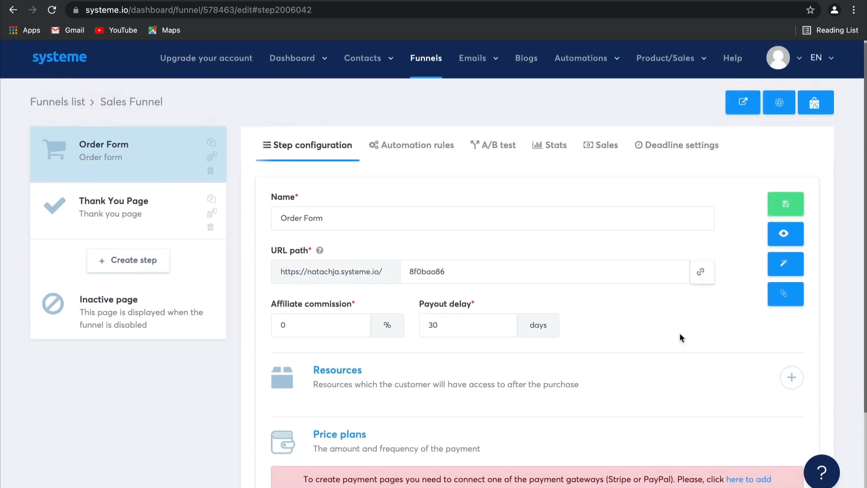
Create a funnel step named Sales Page of type Sales page and move it above Order Form.
left_click(147, 266)
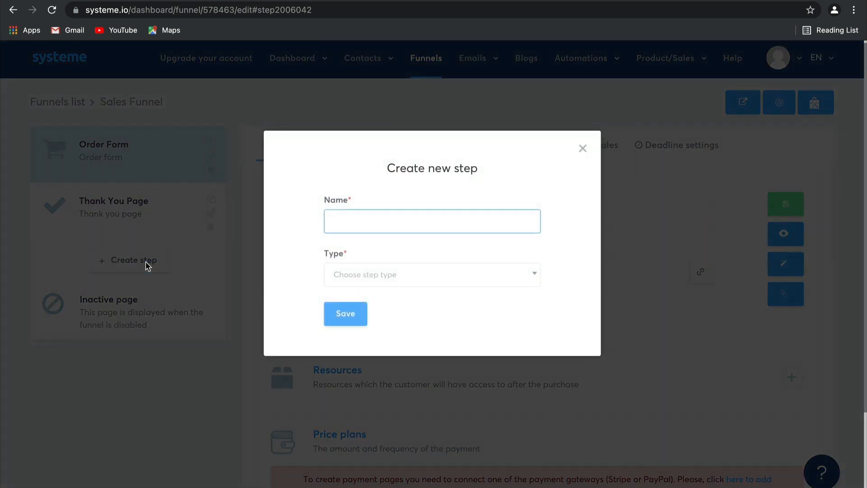
type("Sales Page")
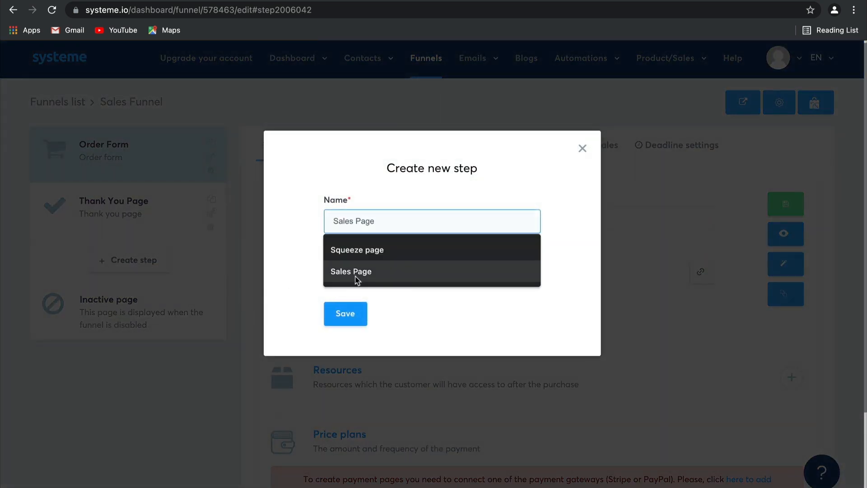
left_click(355, 271)
left_click(355, 275)
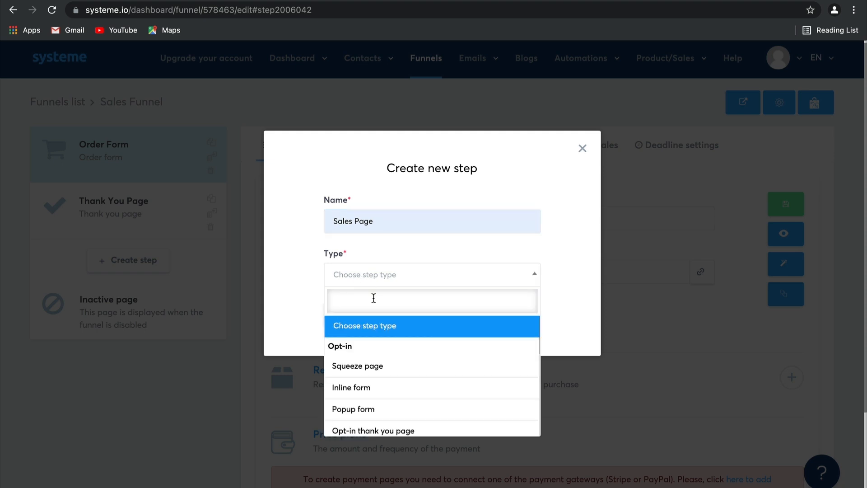
scroll(389, 385, "down", 3)
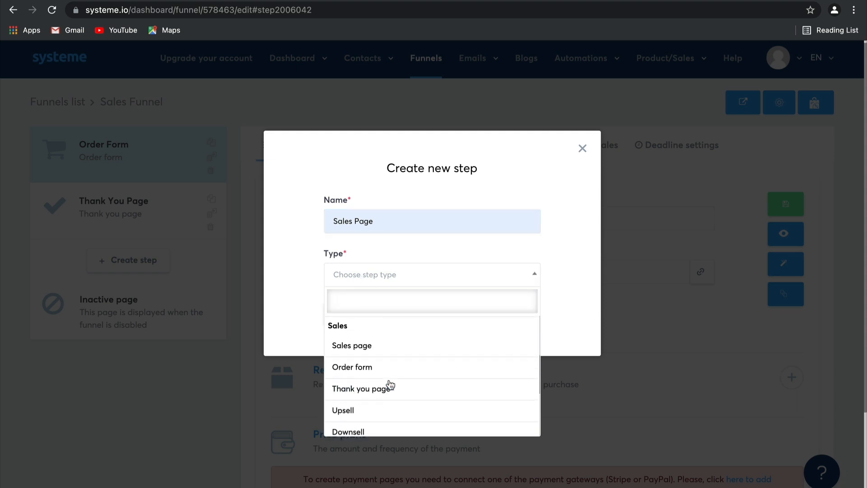
left_click(391, 345)
left_click(348, 313)
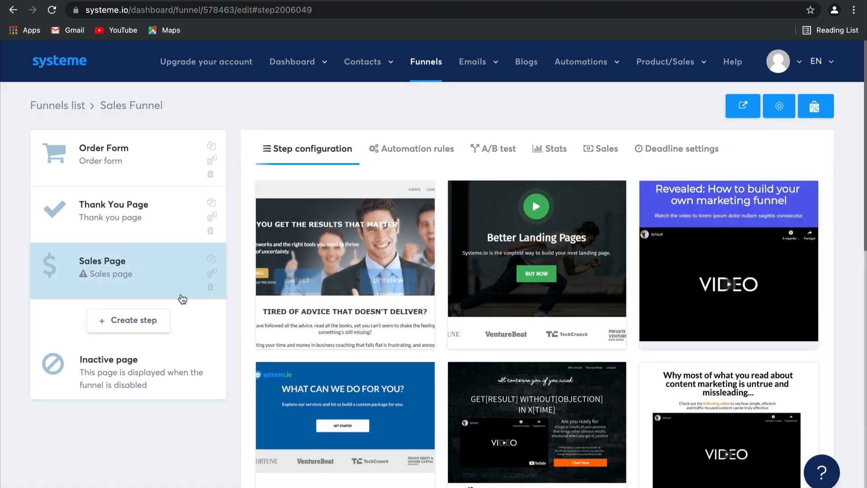
left_click_drag(168, 283, 167, 173)
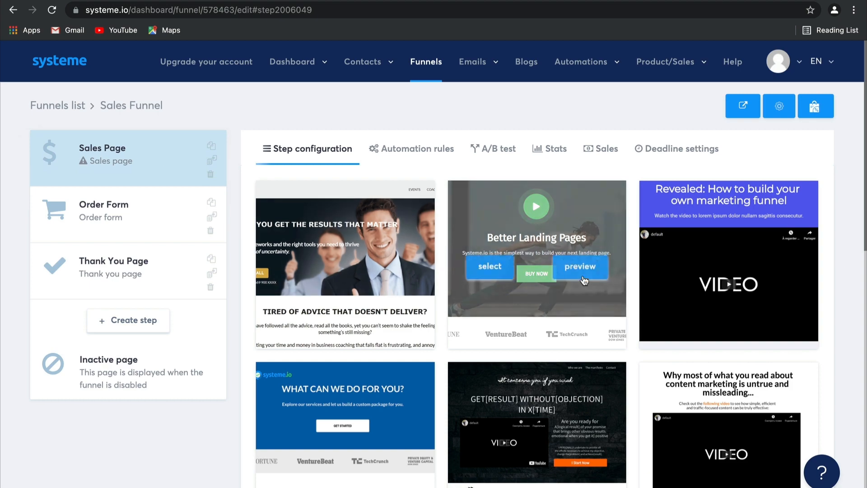
Look through the sales page templates and choose one for the Sales Page step.
scroll(583, 271, "down", 5)
scroll(584, 280, "down", 5)
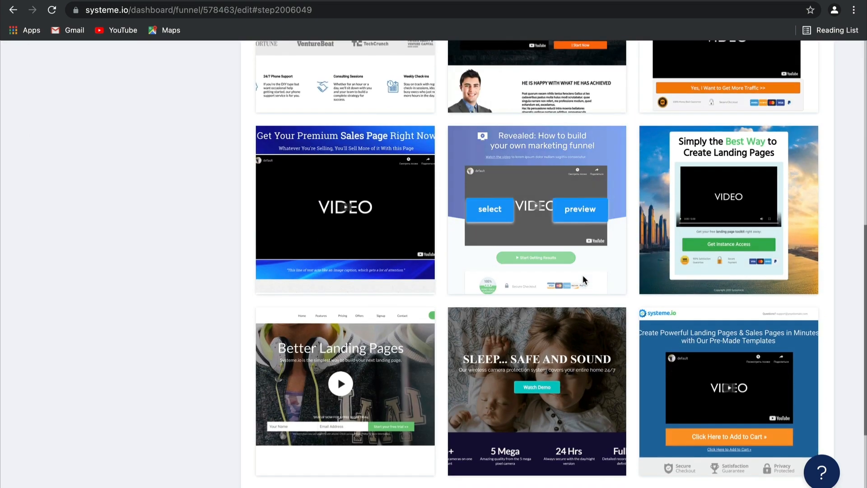
scroll(582, 275, "down", 4)
scroll(582, 277, "up", 4)
scroll(584, 277, "down", 3)
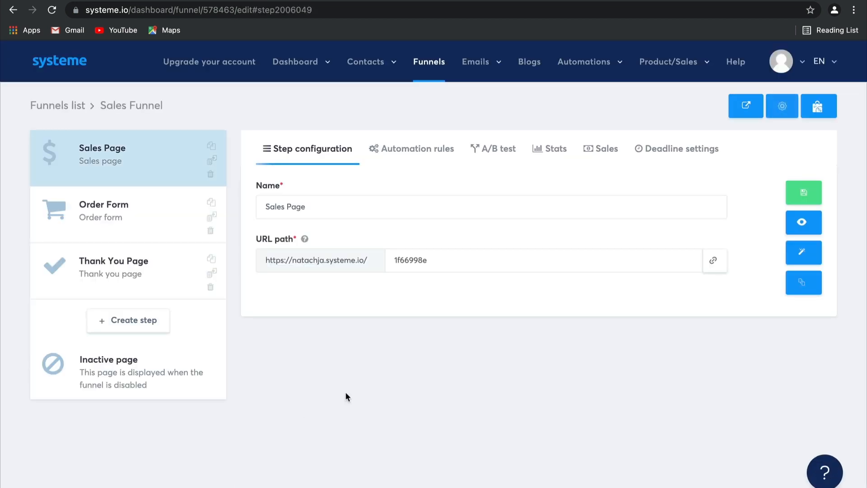
Open the sales page for editing and set the 497 dollars button above "How to accomplish this?" to the Next step URL action.
left_click(804, 253)
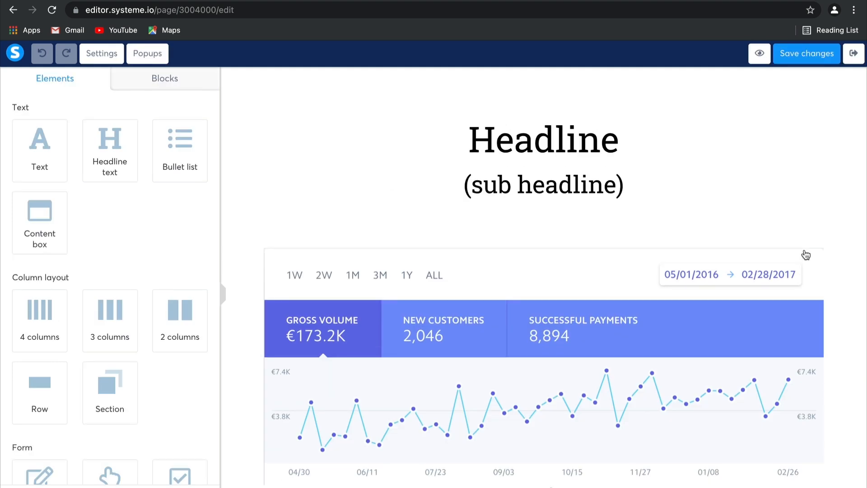
scroll(806, 255, "down", 15)
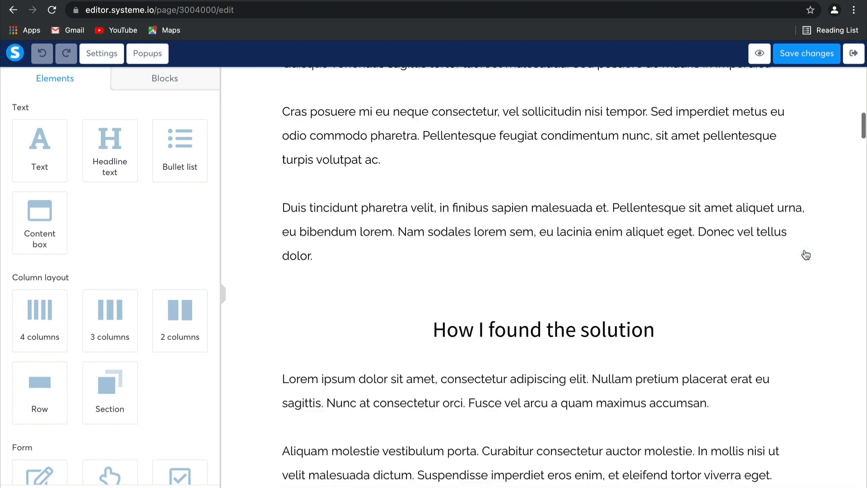
scroll(807, 255, "down", 15)
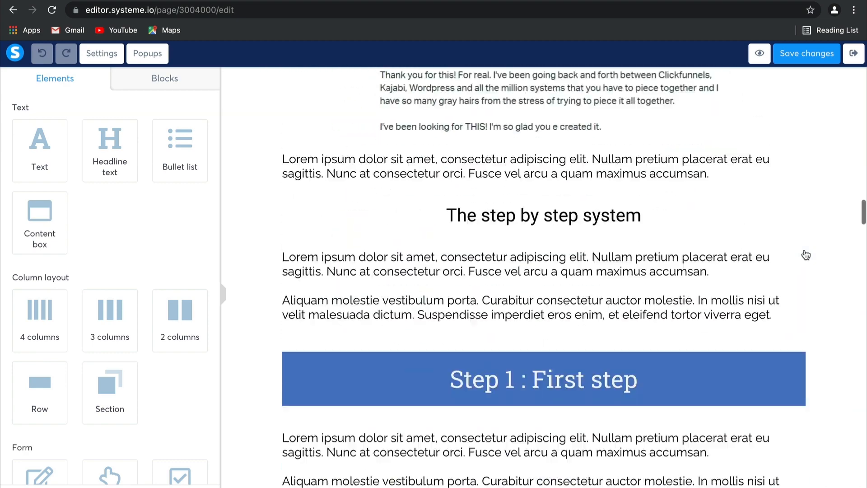
scroll(806, 255, "down", 15)
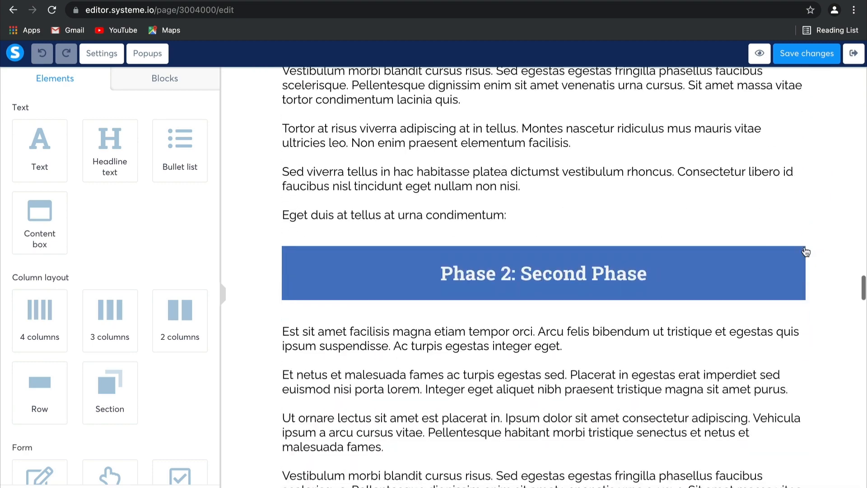
scroll(806, 251, "down", 15)
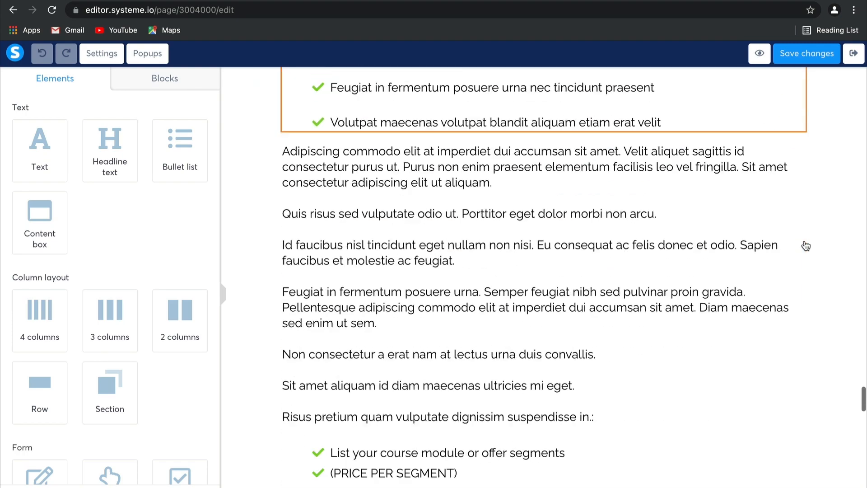
scroll(806, 246, "down", 15)
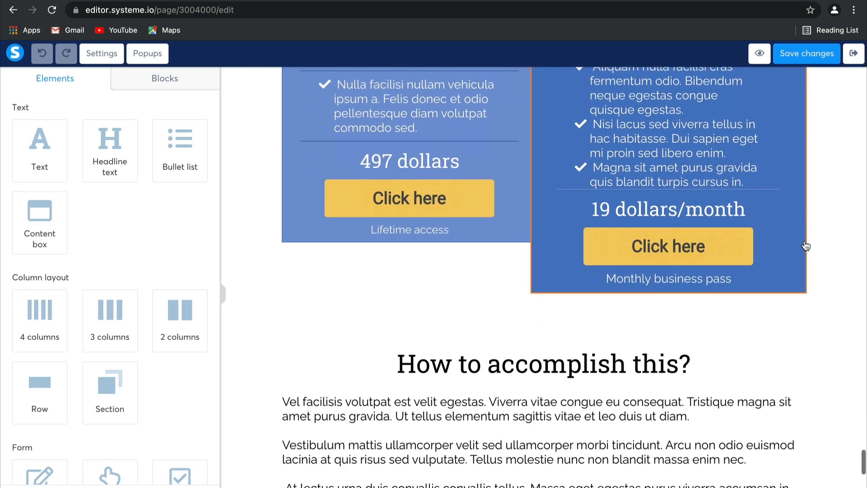
left_click(435, 203)
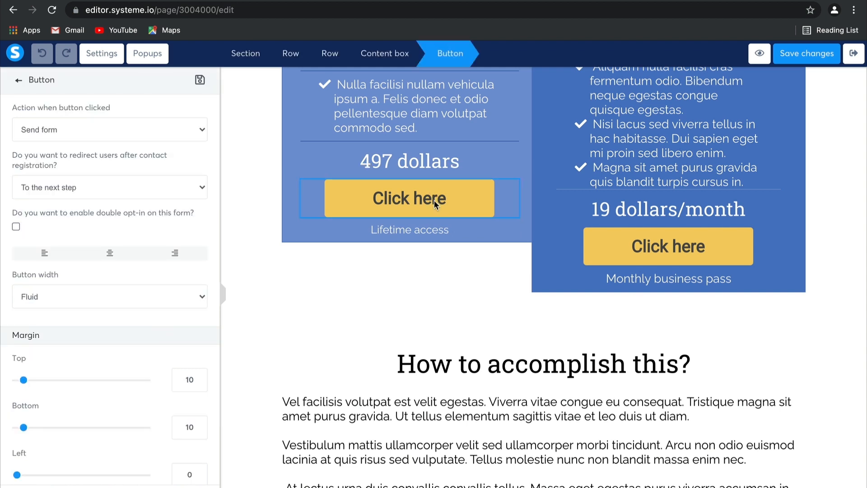
left_click(124, 129)
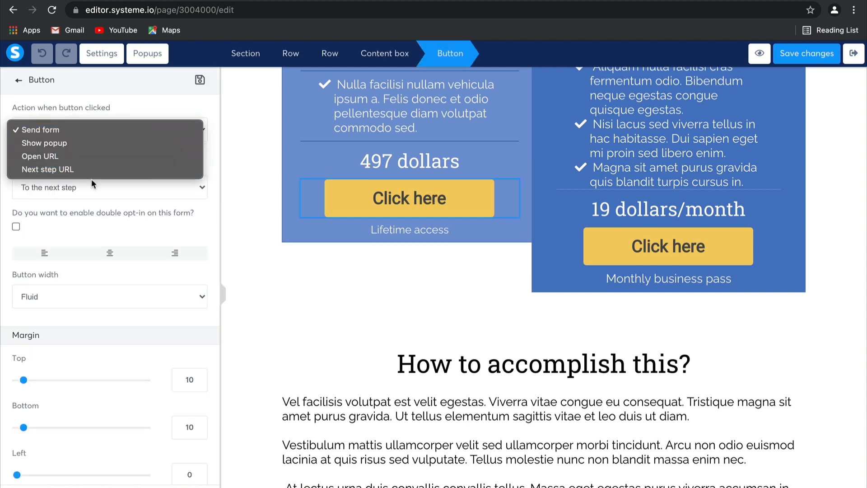
left_click(85, 168)
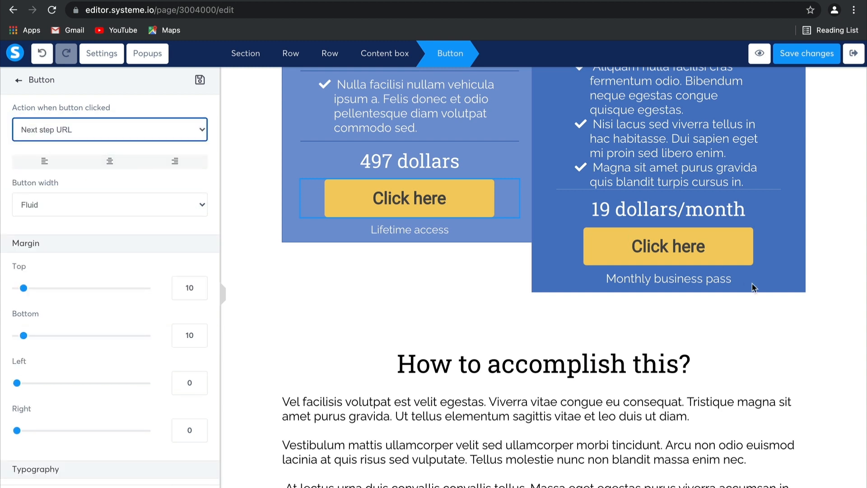
Set the 19 dollars/month button above "How to accomplish this?" to the Next step URL action.
left_click(686, 253)
left_click(685, 253)
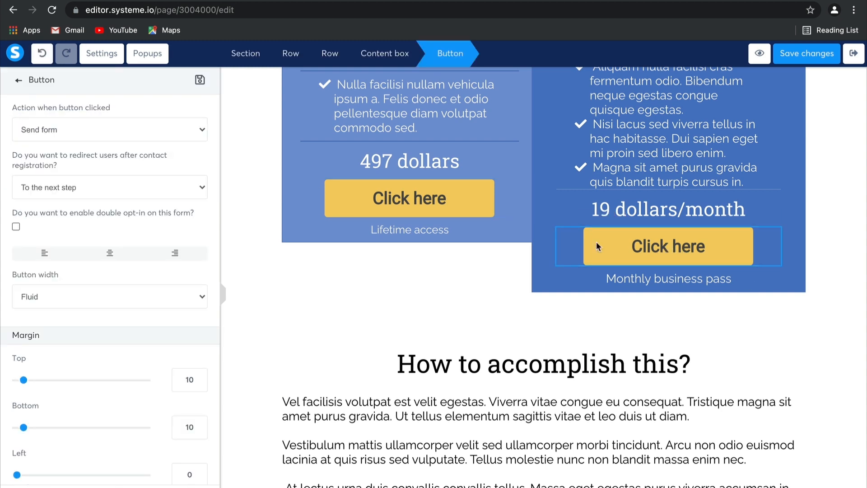
left_click(133, 130)
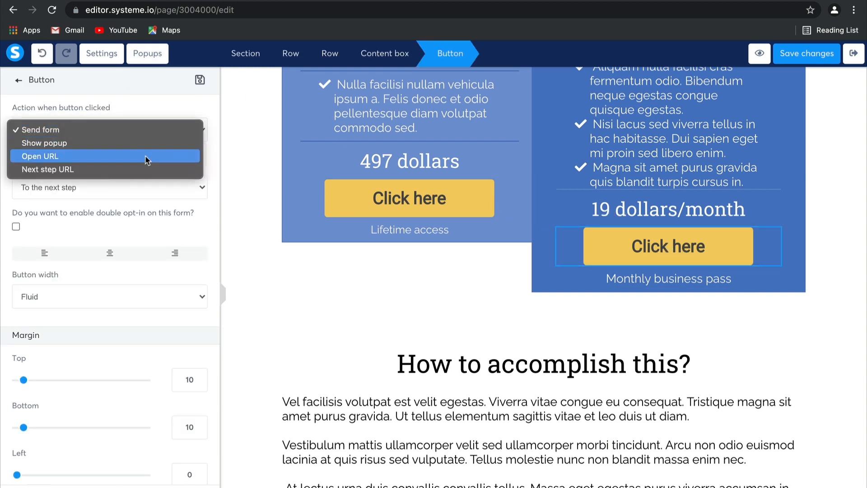
left_click(133, 169)
left_click(342, 343)
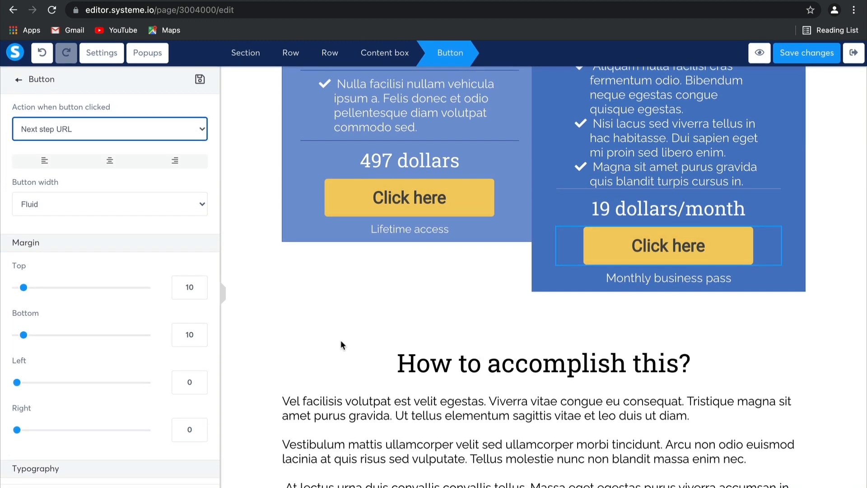
Set the Lifetime Access button in the earlier pricing block of the page to the Next step URL action.
scroll(342, 345, "up", 2)
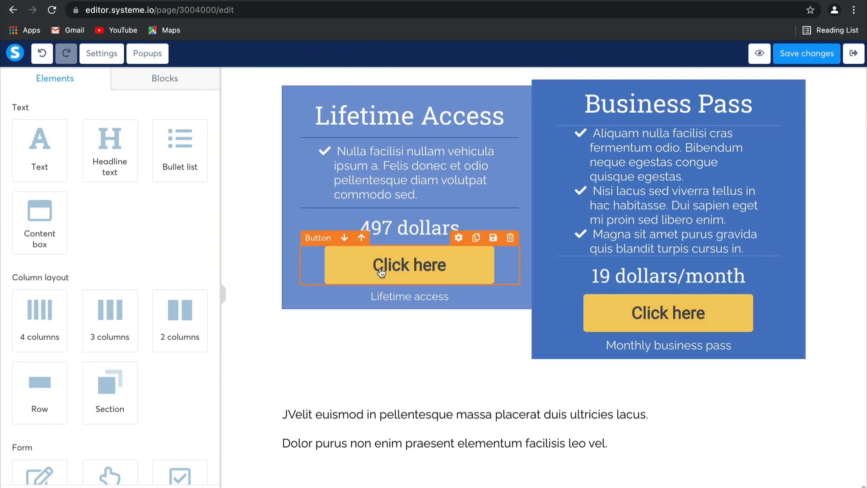
left_click(379, 270)
left_click(136, 129)
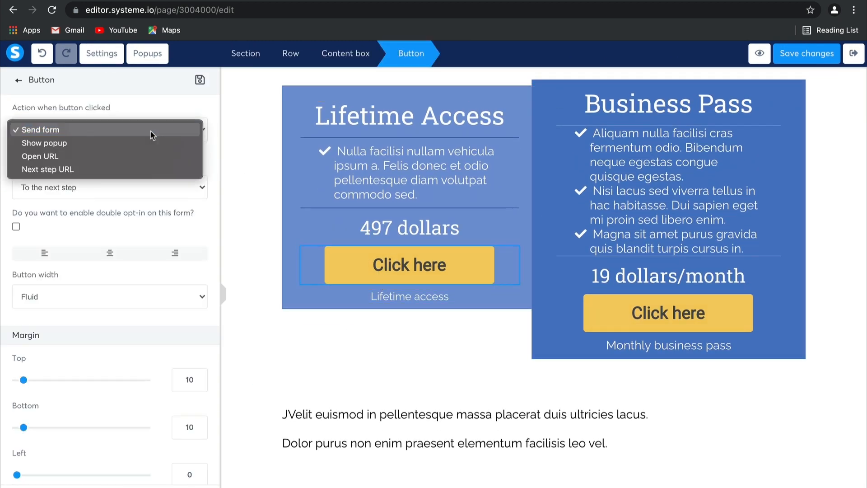
left_click(135, 172)
Set the Business Pass button in the same pricing block to Next step URL, and save the page before leaving the editor.
left_click(675, 318)
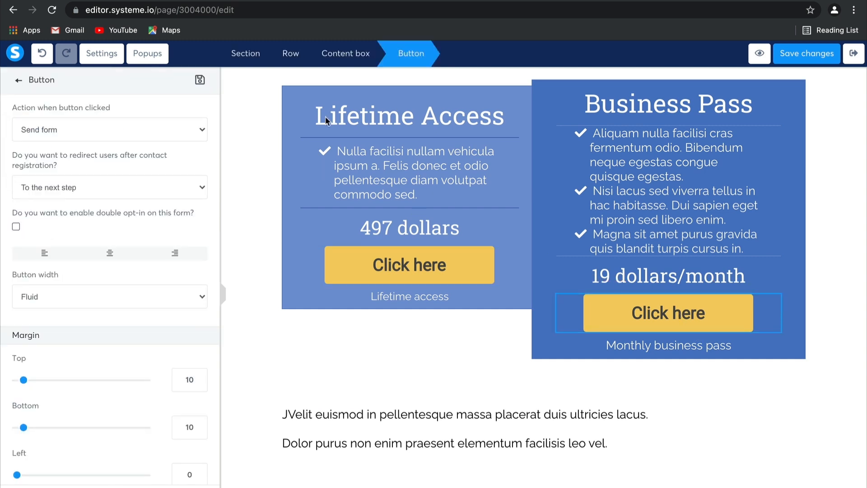
left_click(168, 128)
left_click(127, 166)
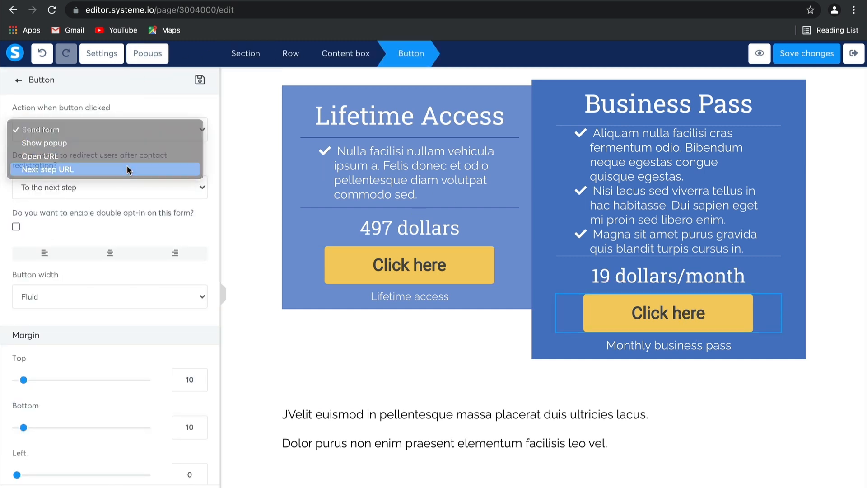
left_click(807, 56)
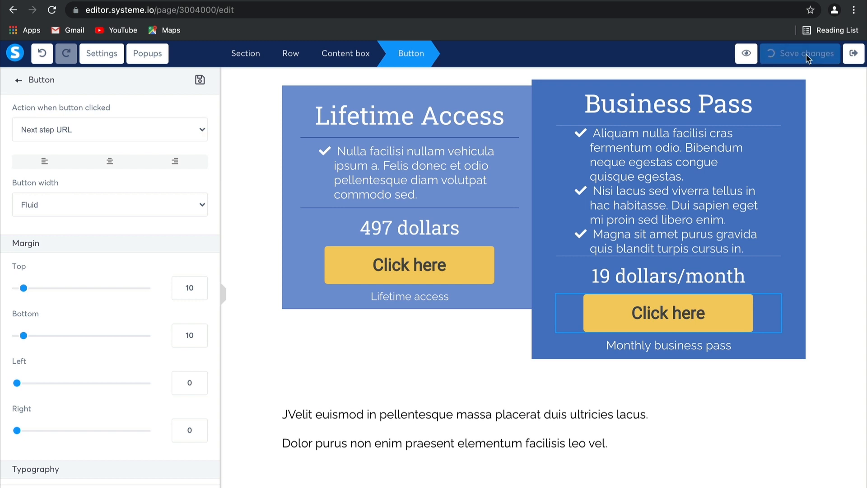
left_click(857, 62)
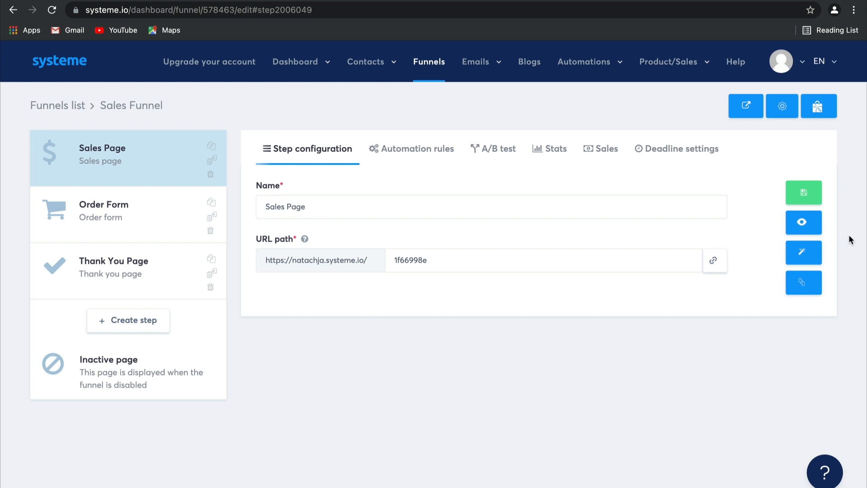
Preview the published sales page and test the 497 dollars Lifetime access button above "How to accomplish this?".
left_click(802, 222)
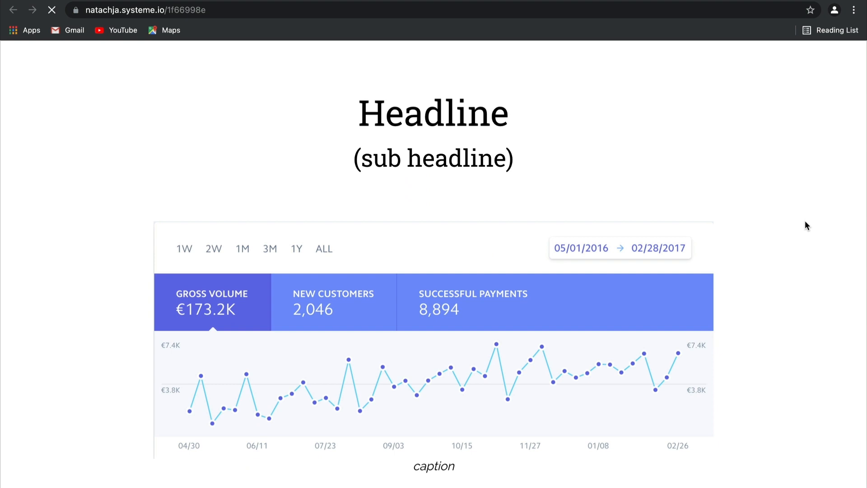
scroll(806, 223, "down", 15)
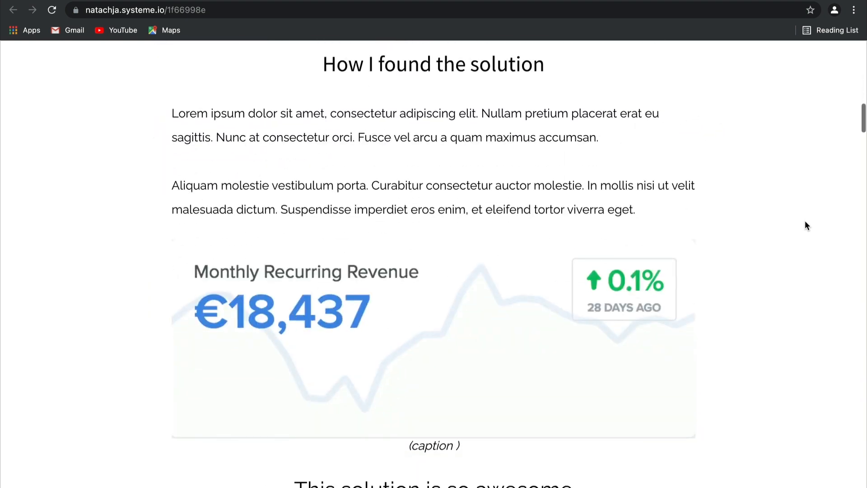
scroll(807, 225, "down", 20)
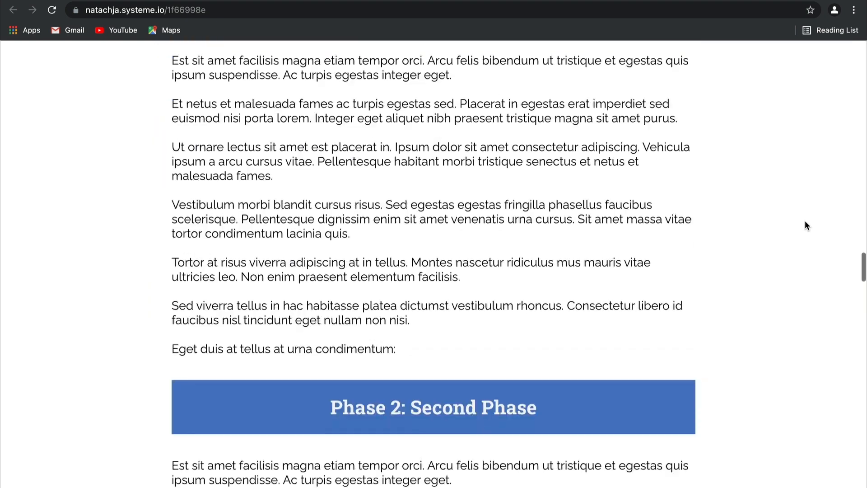
scroll(807, 225, "down", 20)
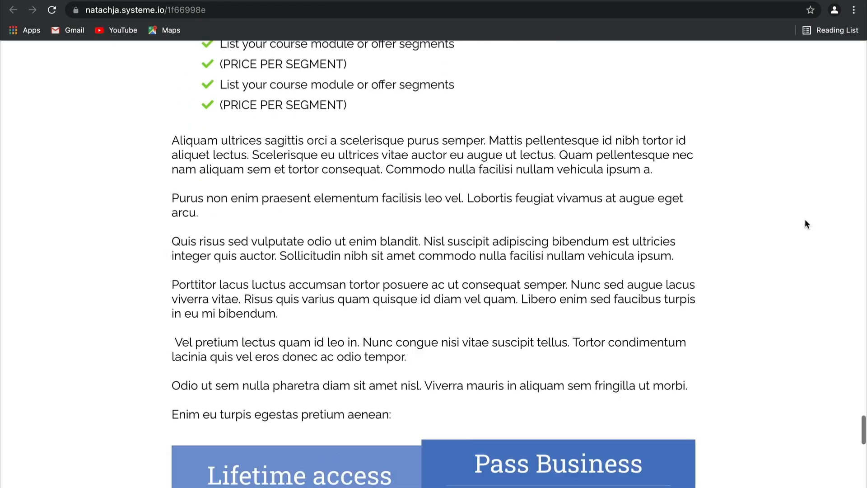
scroll(807, 224, "down", 10)
scroll(807, 224, "up", 2)
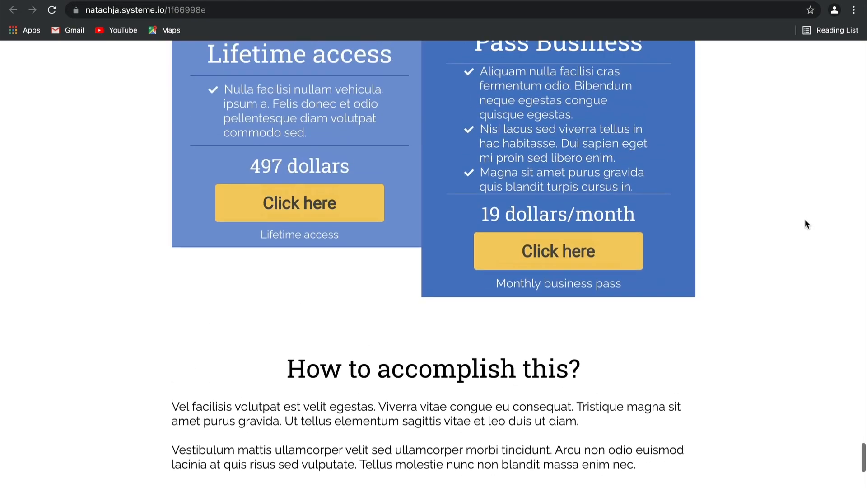
left_click(343, 207)
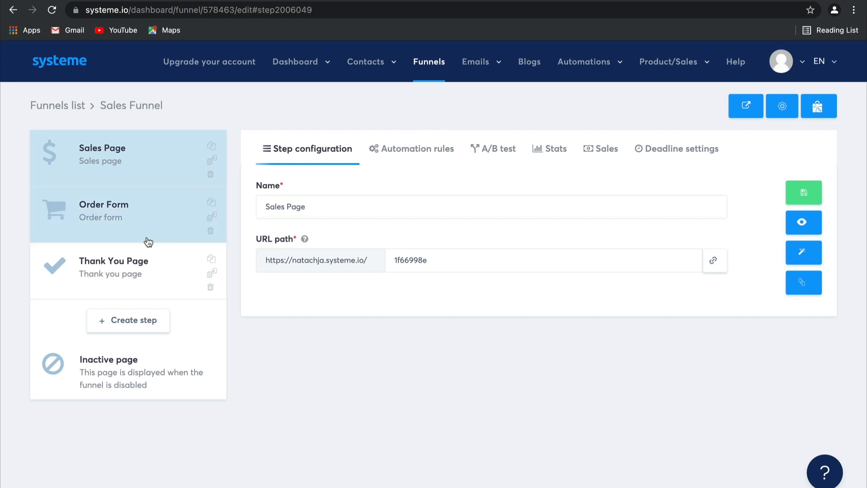
Create a new funnel step named Upsell 1 with the Upsell type.
left_click(151, 319)
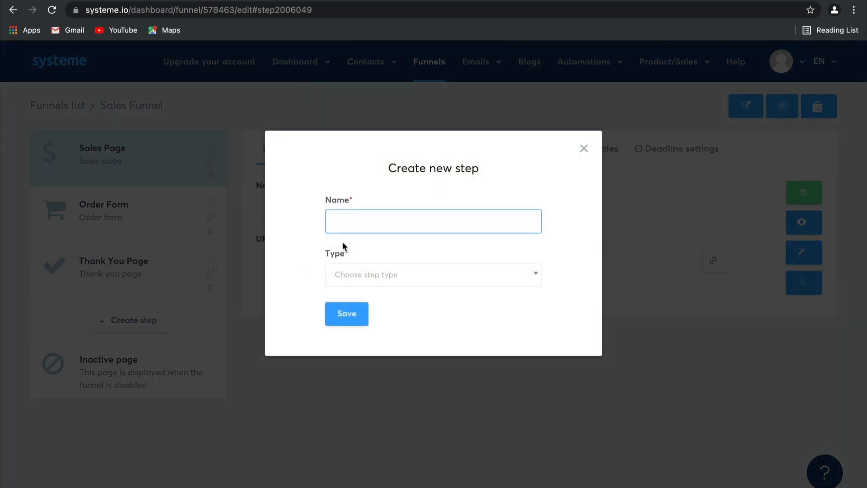
type("Up")
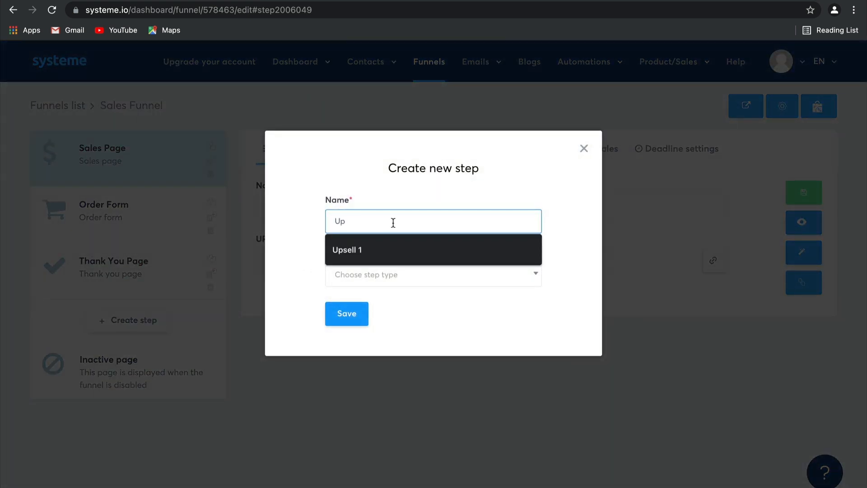
left_click(398, 249)
left_click(408, 280)
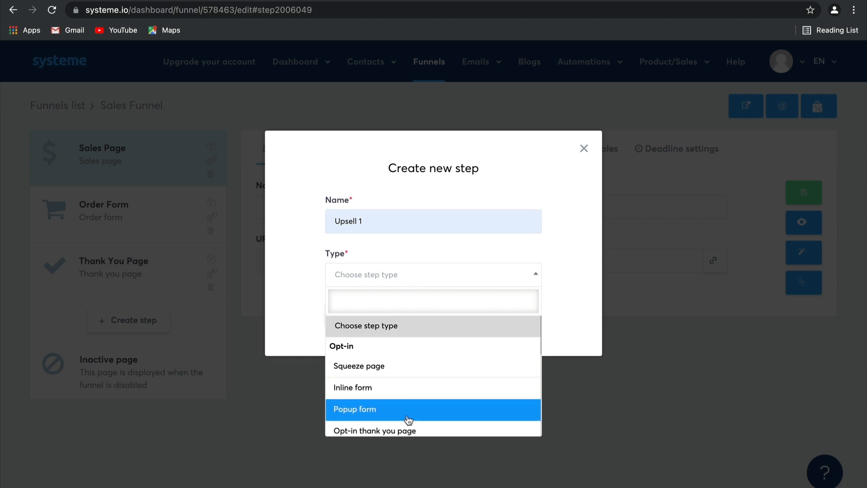
scroll(409, 420, "down", 5)
left_click(409, 392)
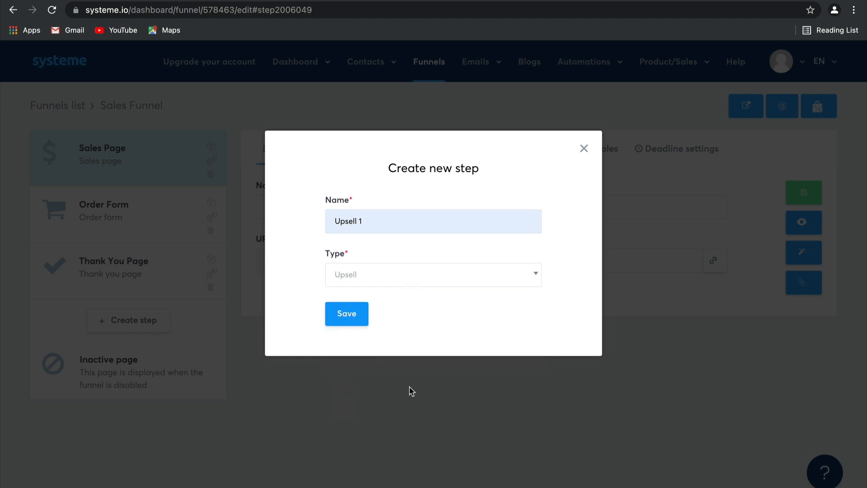
left_click(348, 313)
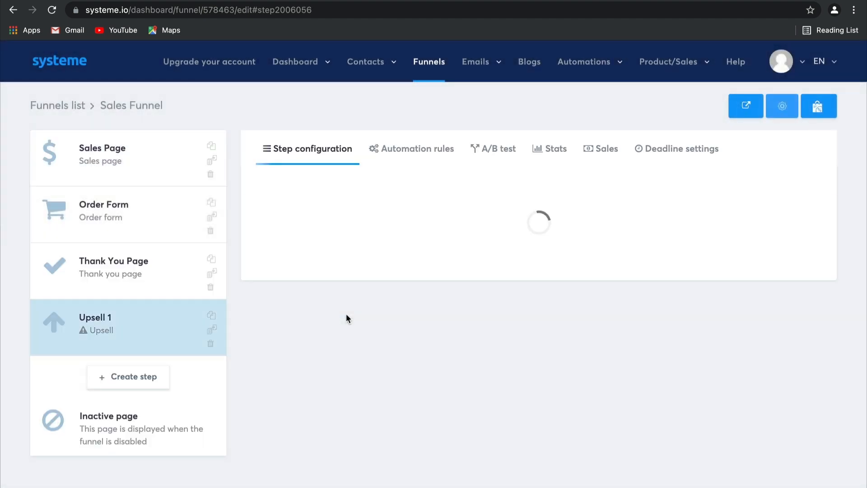
Apply the "Customize your order" video template to Upsell 1 and move the step between Order Form and Thank You Page.
scroll(548, 374, "down", 6)
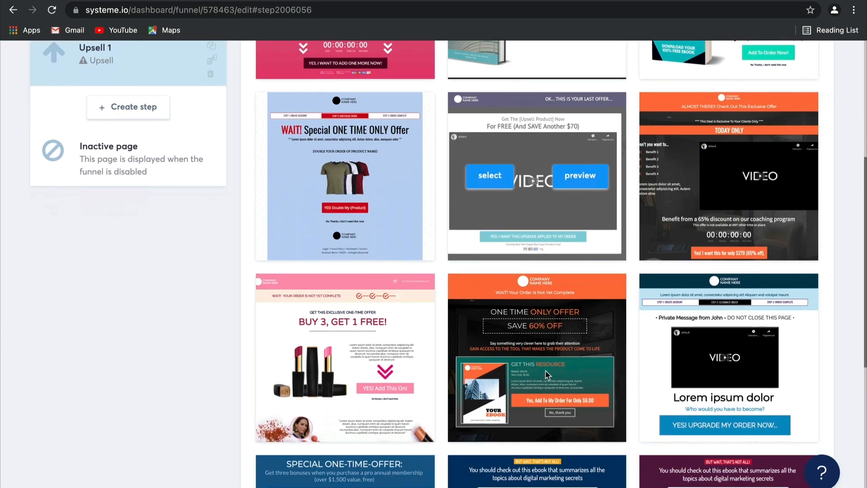
scroll(547, 374, "down", 7)
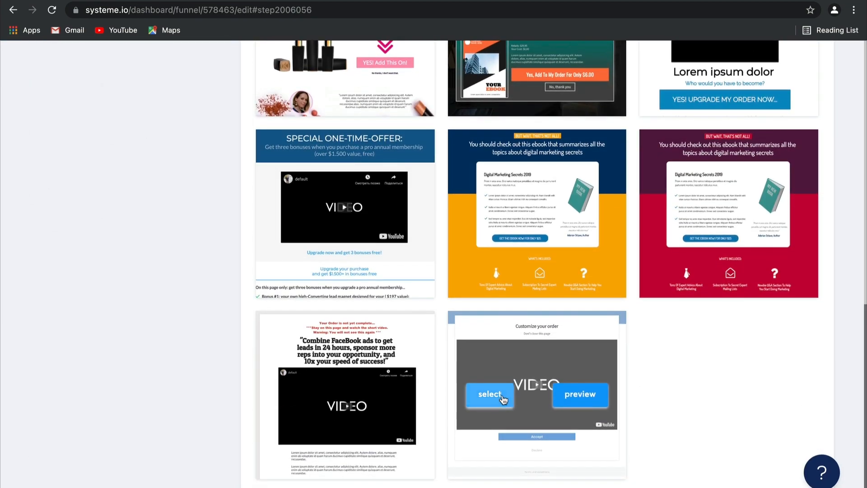
left_click(502, 397)
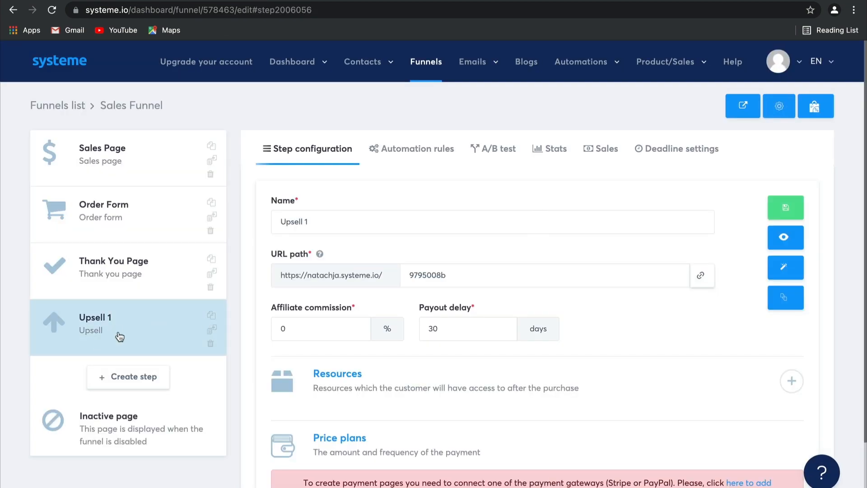
left_click_drag(131, 328, 130, 256)
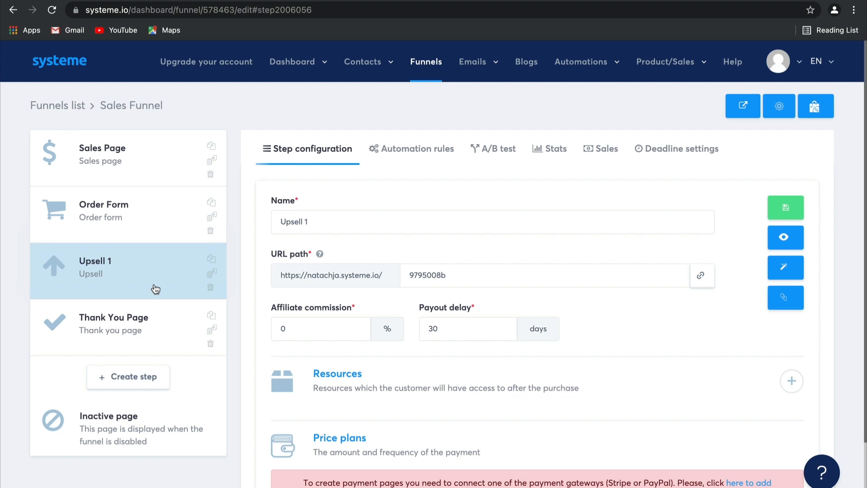
Create a new funnel step named Downsell with the Downsell type.
left_click(157, 373)
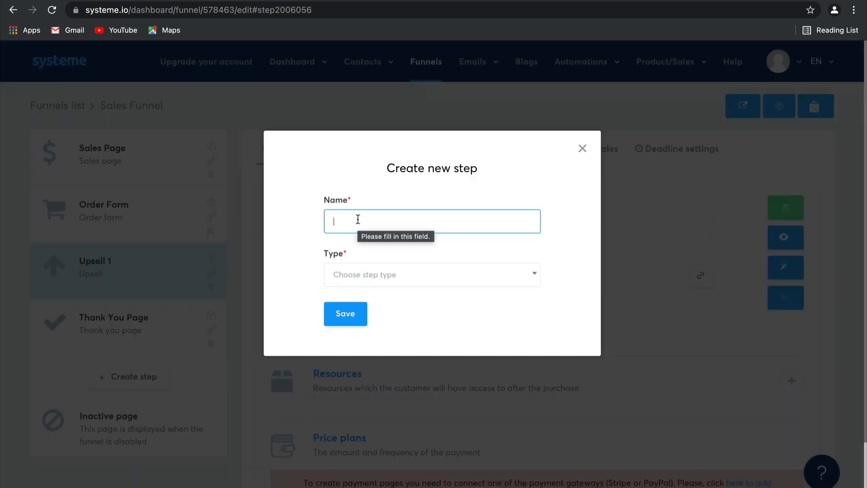
left_click(357, 220)
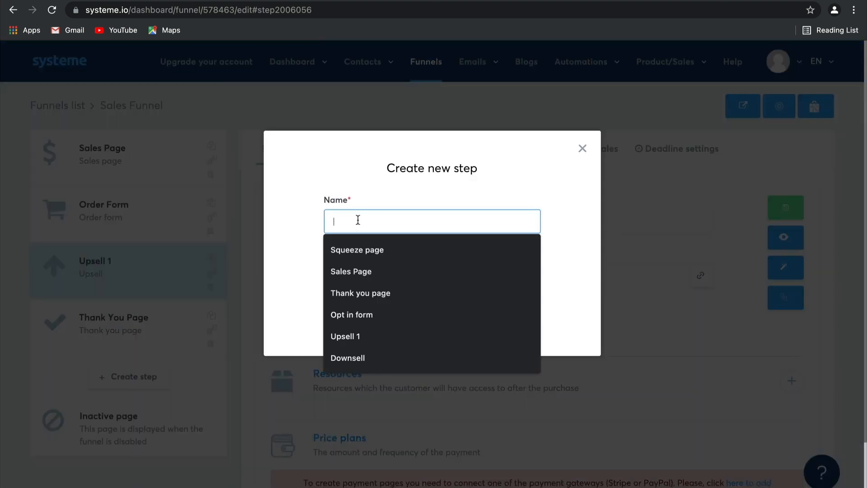
type("Do")
left_click(382, 248)
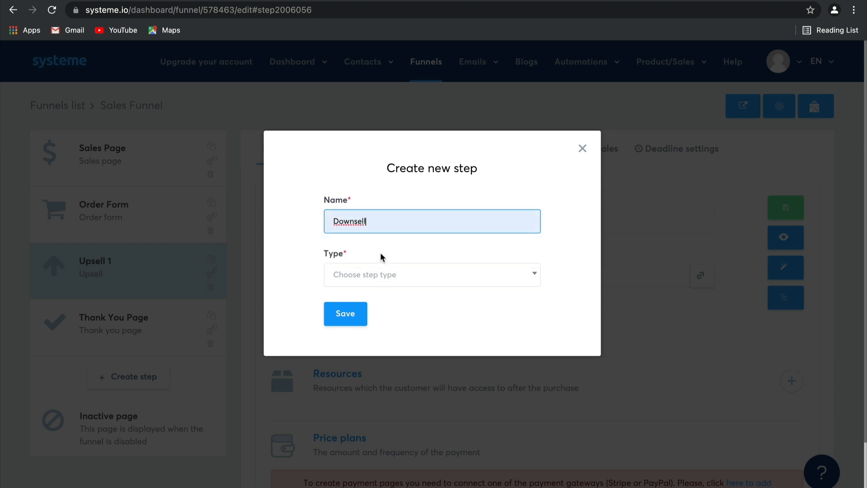
left_click(384, 276)
scroll(371, 401, "down", 4)
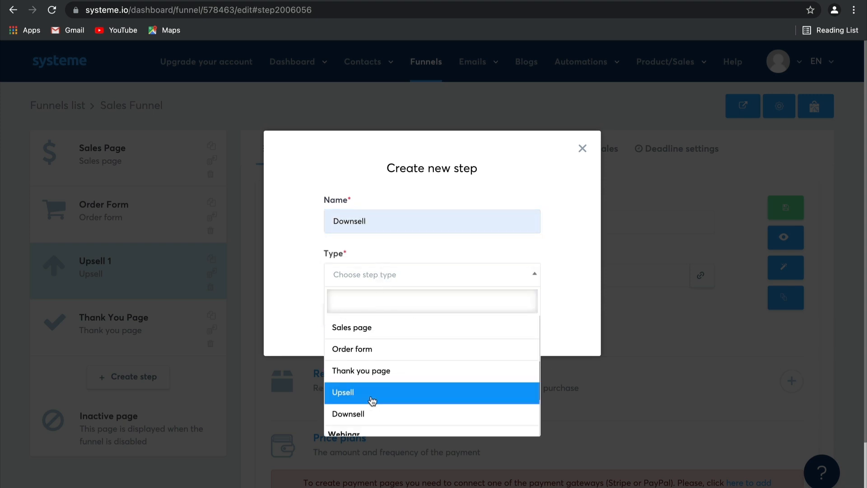
left_click(373, 371)
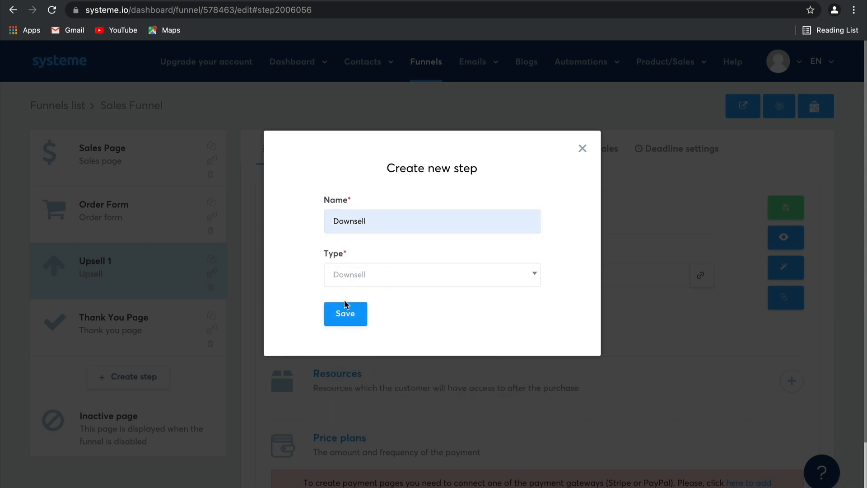
left_click(347, 316)
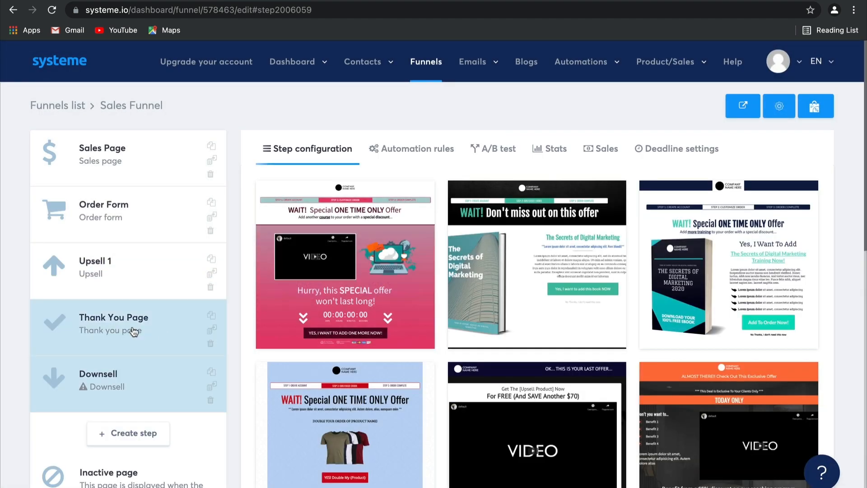
Apply the "Customize your order" video template to the Downsell step and move it between Upsell 1 and Thank You Page.
left_click(133, 331)
left_click(135, 371)
scroll(543, 418, "down", 6)
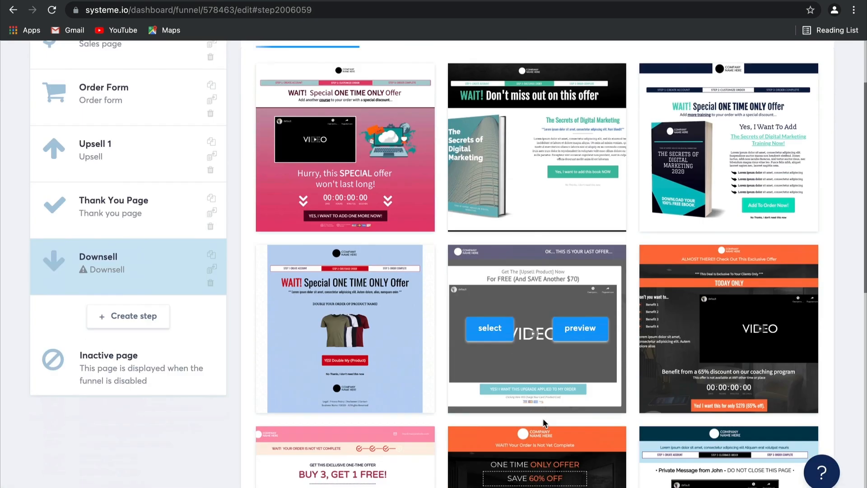
scroll(546, 423, "down", 7)
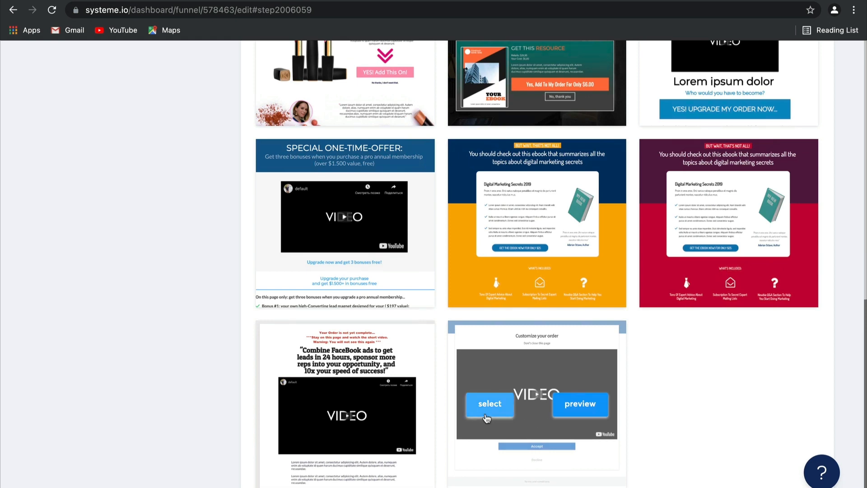
left_click(486, 413)
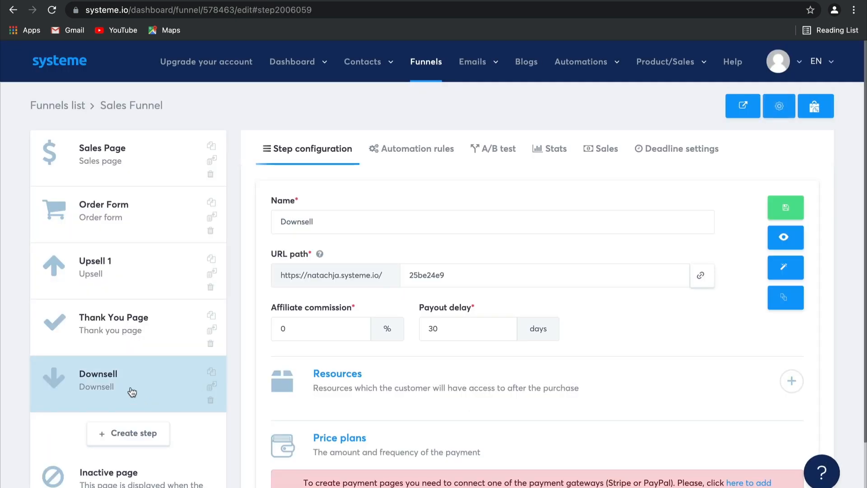
left_click_drag(132, 391, 132, 335)
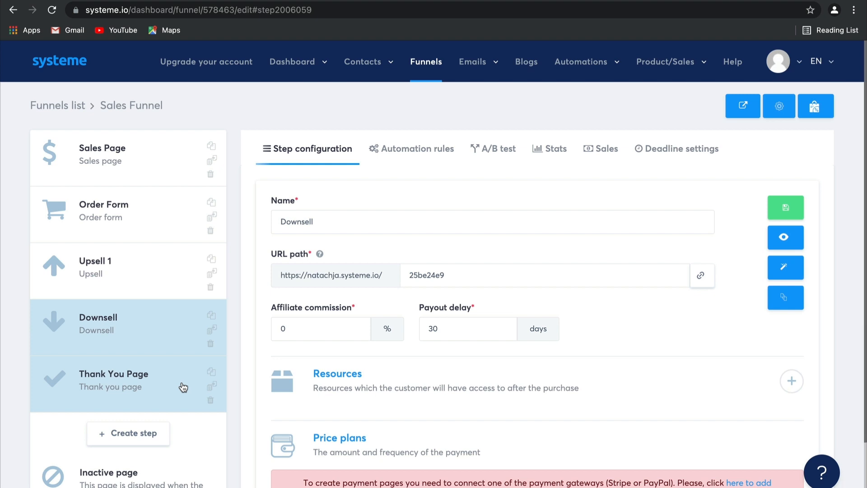
Add a resource entry to the Order Form step and look over the available resource types and the price plans section.
left_click(149, 228)
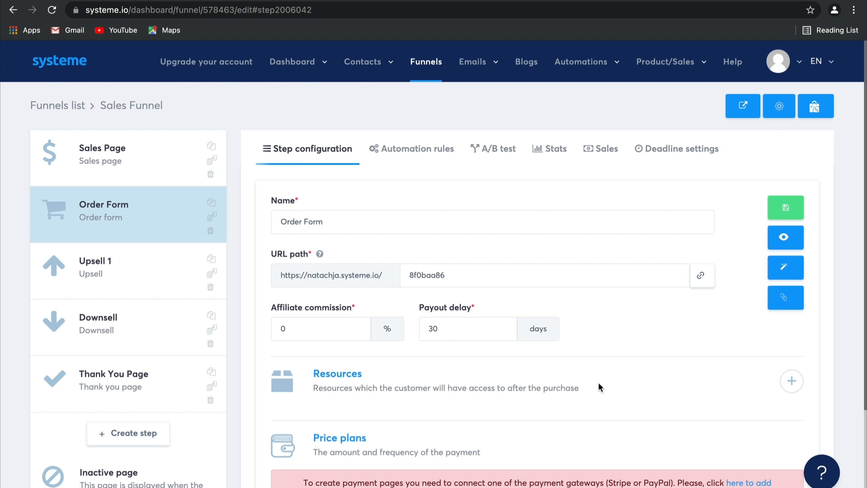
left_click(792, 388)
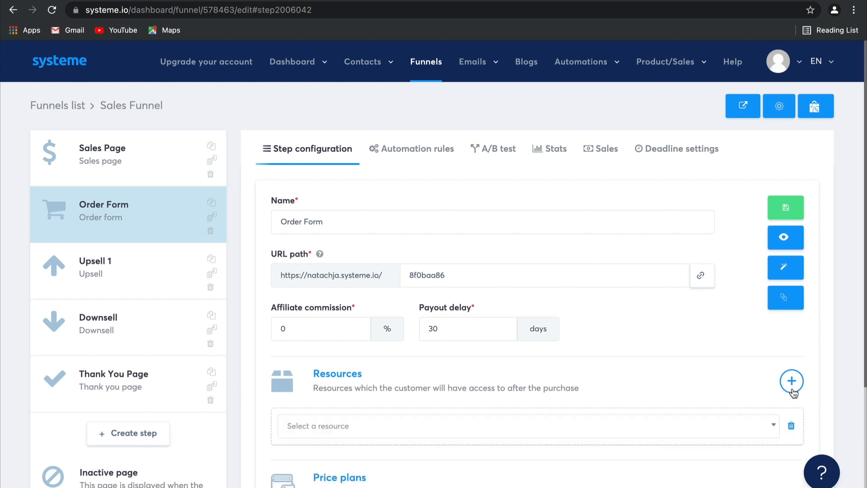
left_click(693, 433)
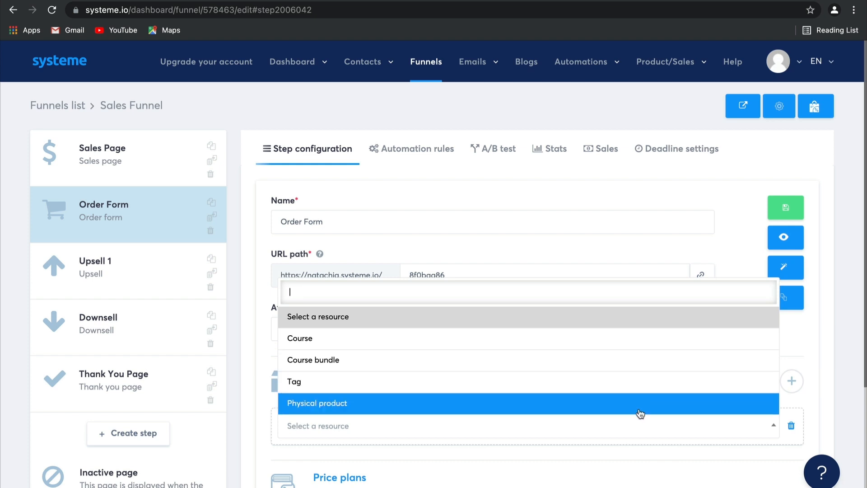
left_click(801, 354)
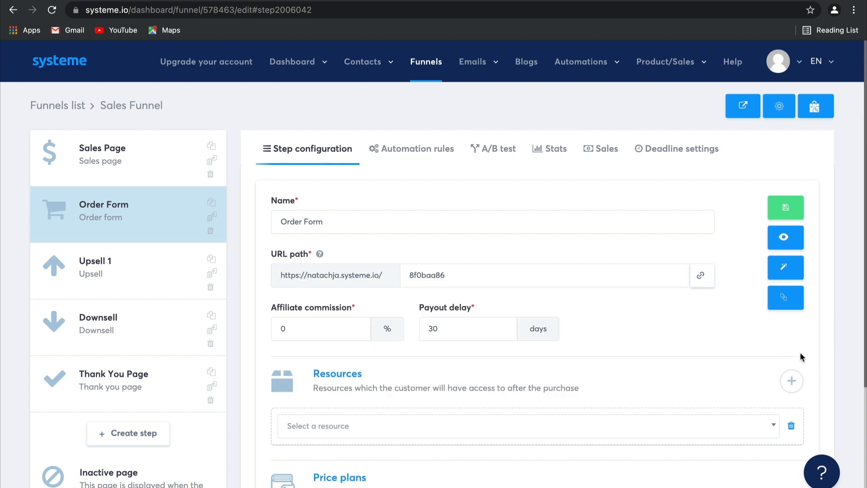
scroll(801, 353, "down", 2)
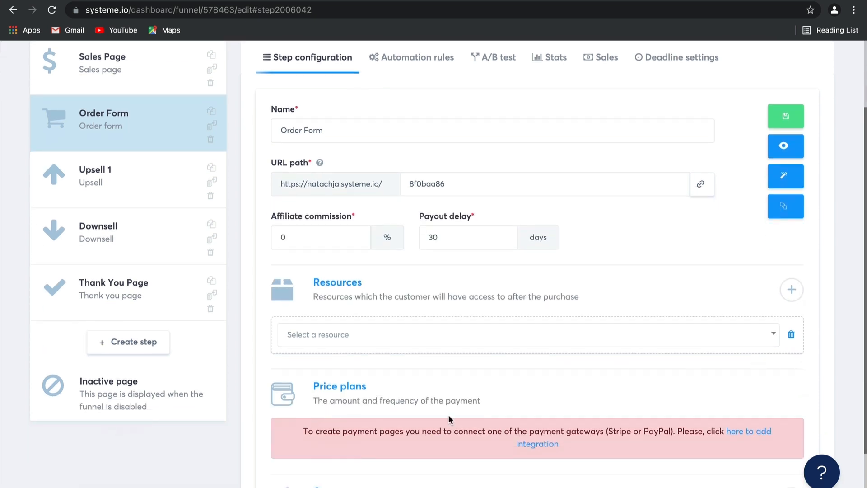
scroll(503, 392, "down", 1)
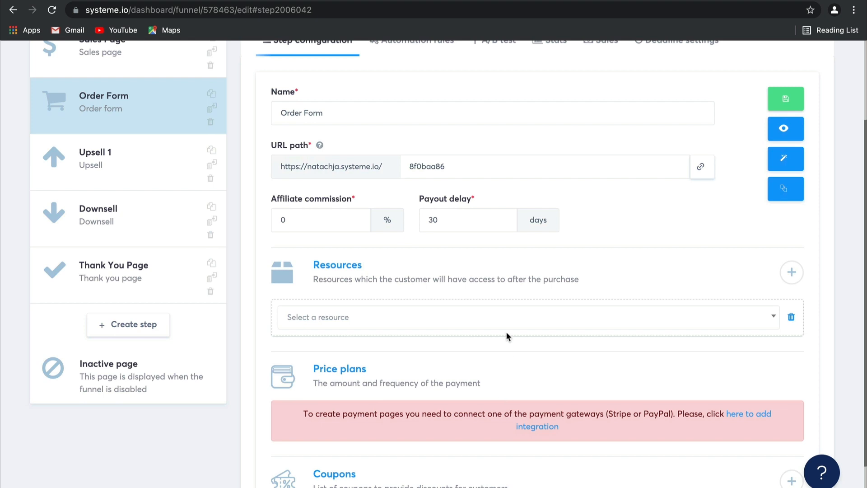
Set the order form's resource to Course, choosing Real Estate Course with Full access.
left_click(513, 319)
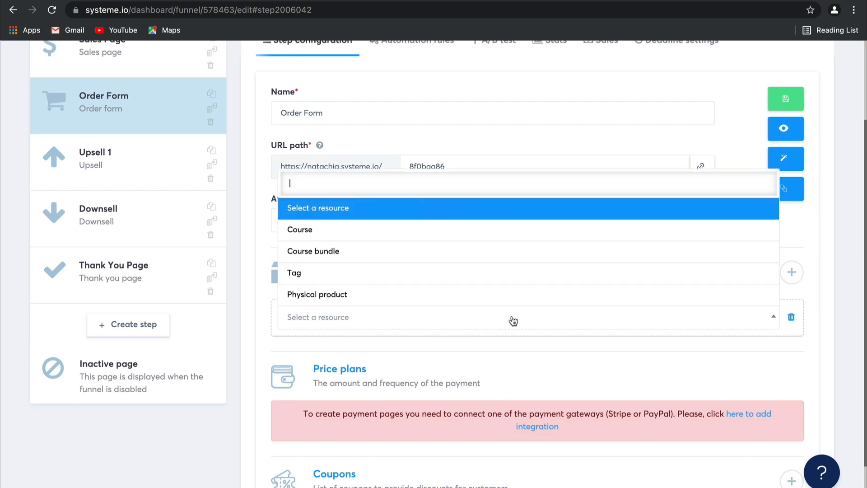
left_click(470, 230)
left_click(427, 364)
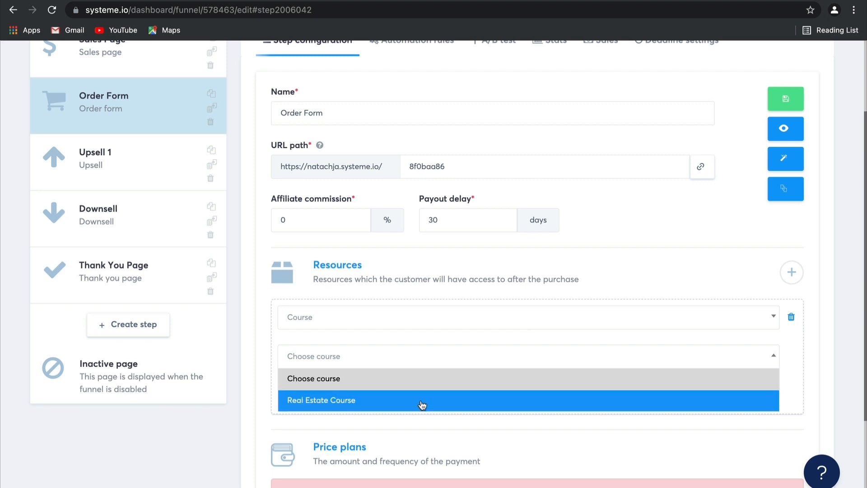
left_click(421, 403)
left_click(425, 406)
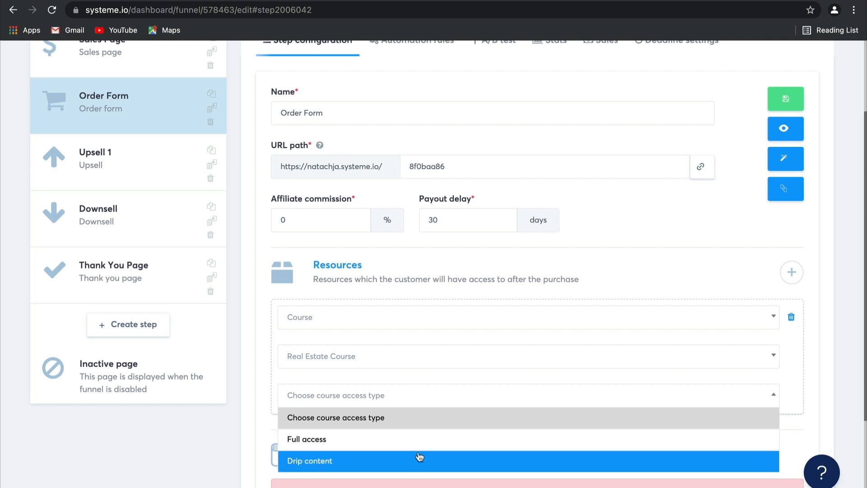
left_click(416, 437)
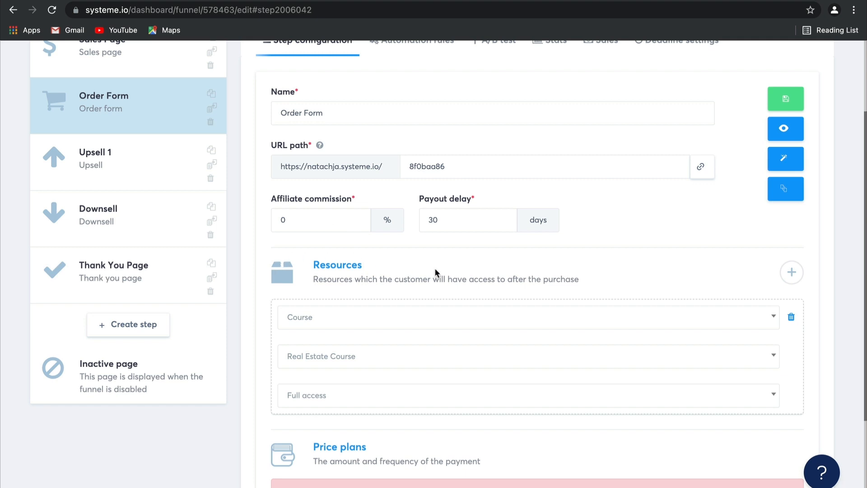
Add a second resource entry of type Tag to the Order Form step, leaving its tag unselected, and return to the funnels list.
scroll(612, 273, "down", 3)
scroll(613, 273, "up", 4)
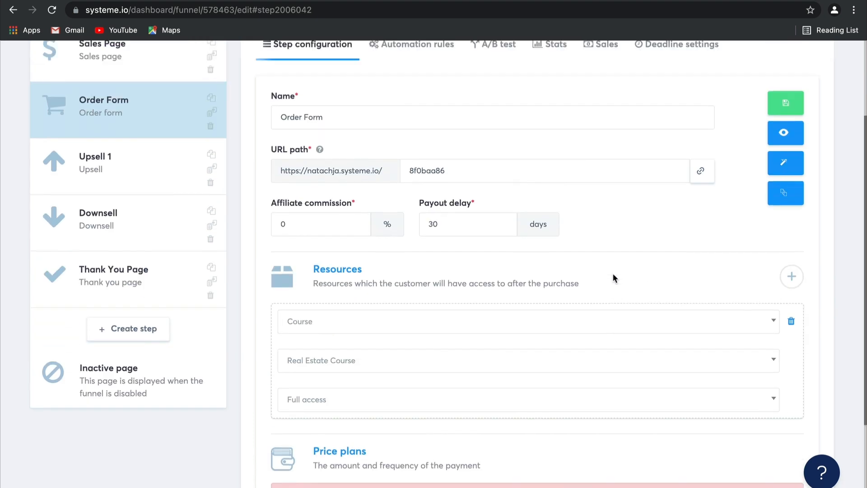
left_click(792, 297)
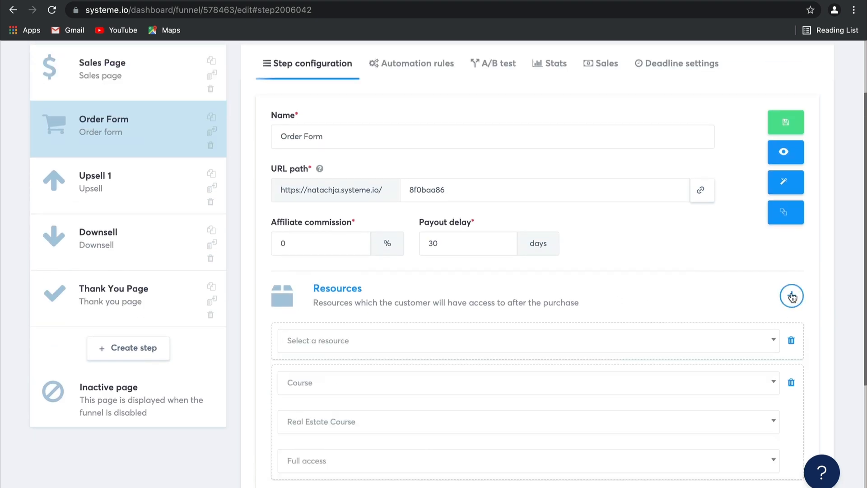
left_click(689, 348)
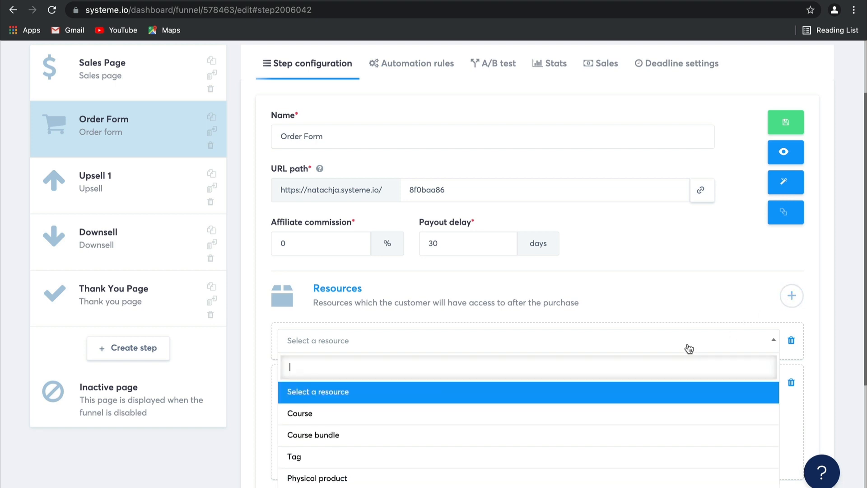
left_click(594, 457)
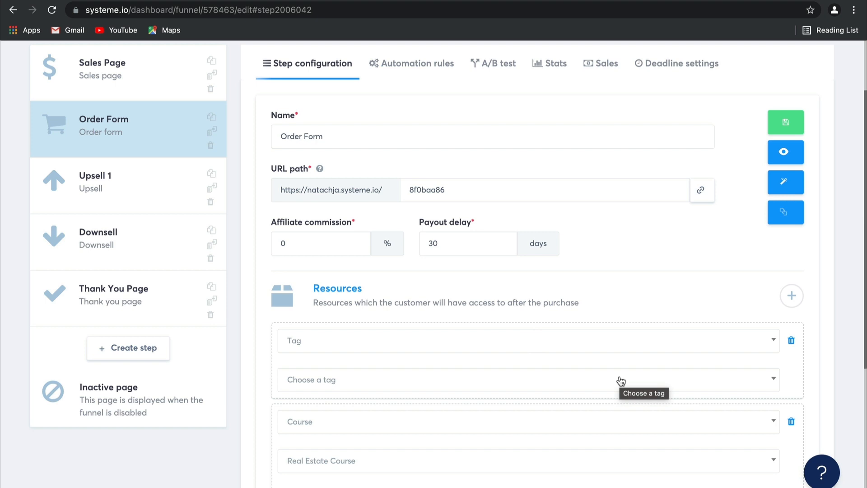
scroll(615, 210, "up", 2)
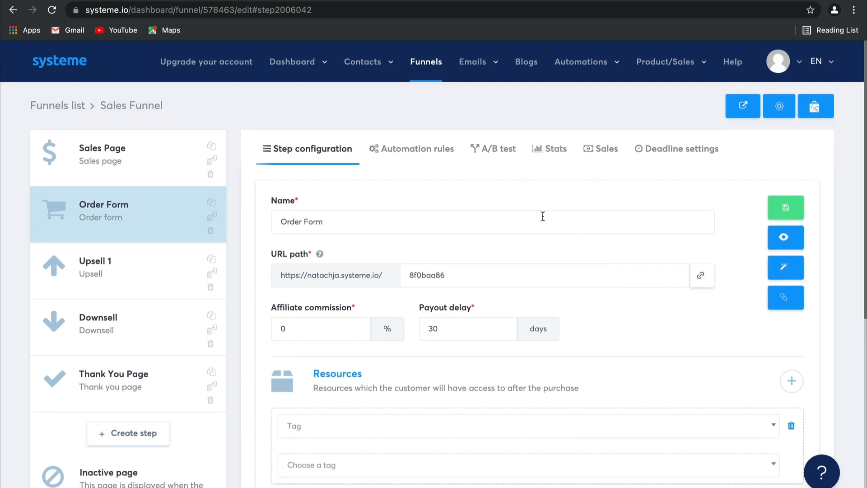
left_click(426, 62)
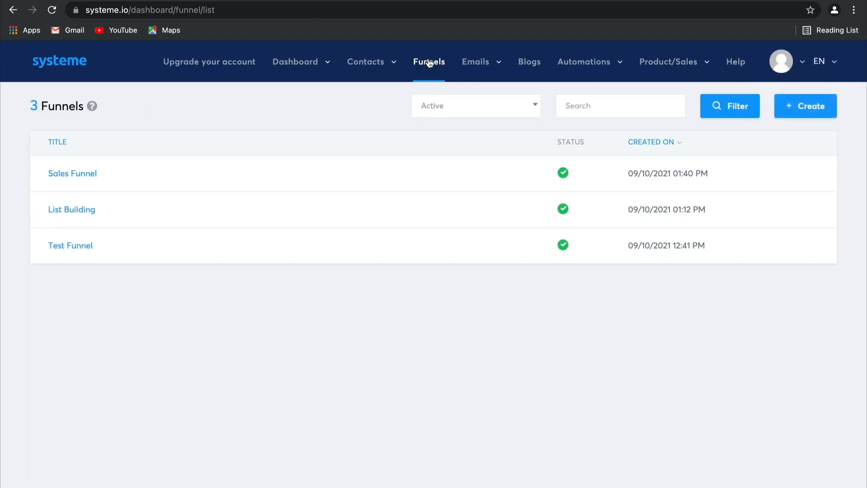